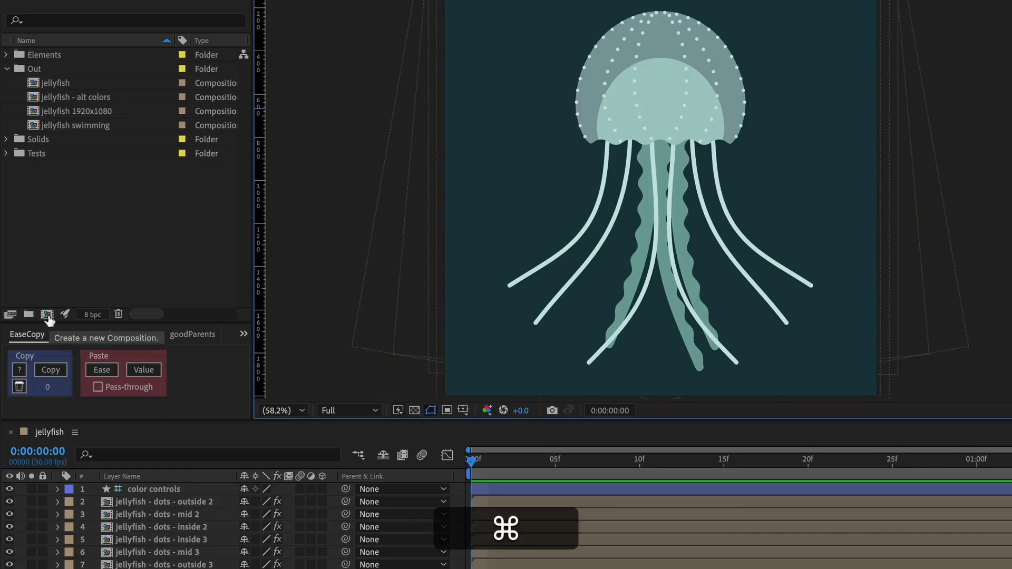
# - Start a new composition and try out duration entries such as 15:15 and 20.. in its settings
pyautogui.press('super+n')
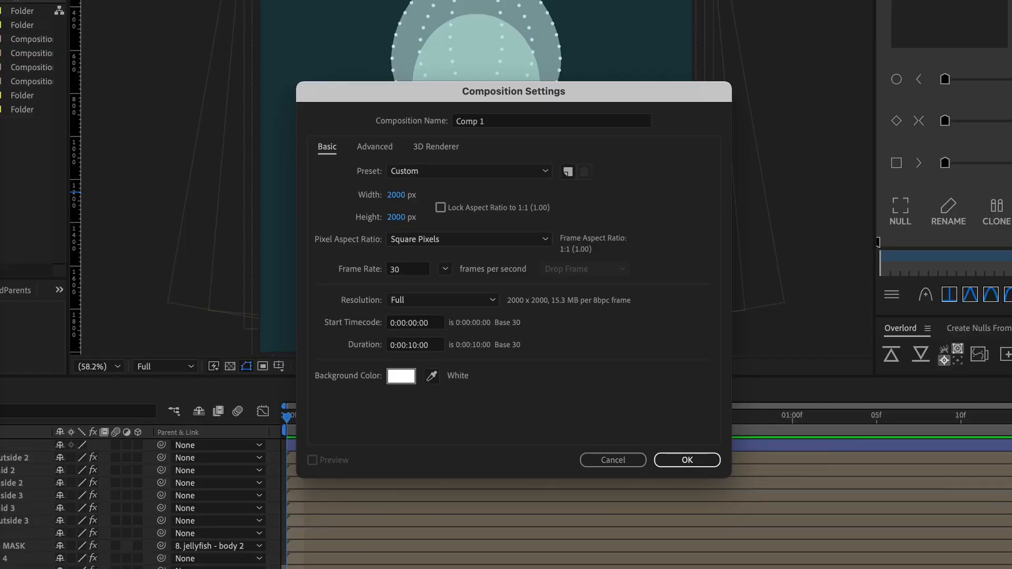
pyautogui.click(412, 347)
pyautogui.moveTo(411, 348); pyautogui.dragTo(408, 347)
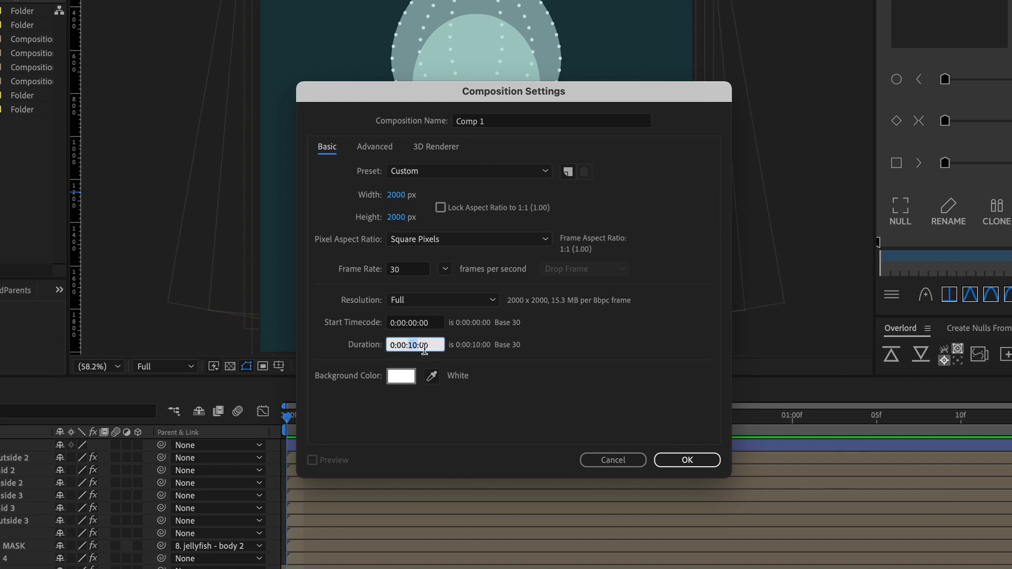
pyautogui.write('15:15')
pyautogui.moveTo(436, 345); pyautogui.dragTo(373, 346)
pyautogui.write('20.')
pyautogui.write('.')
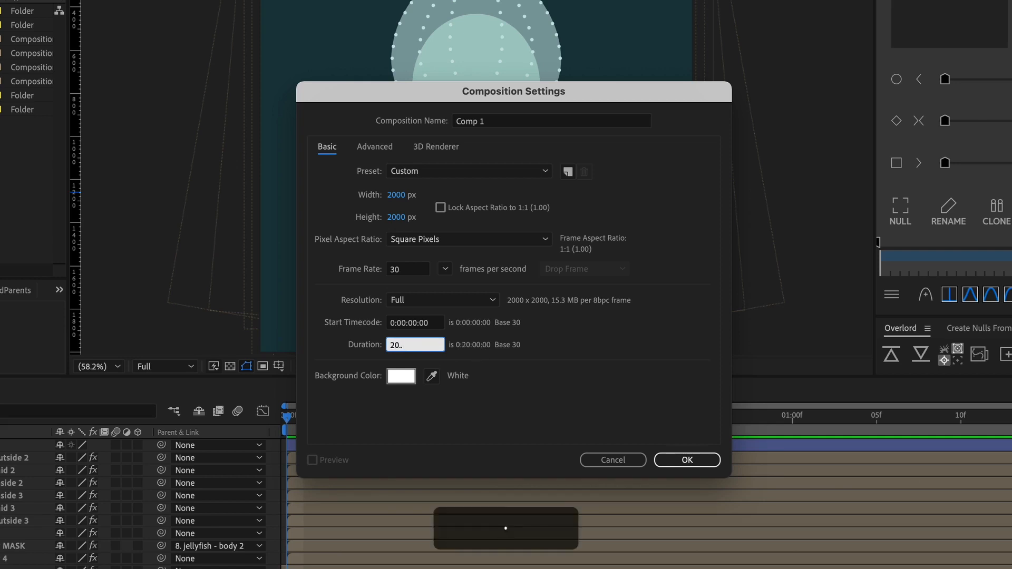
pyautogui.press('BackSpace')
pyautogui.write('..')
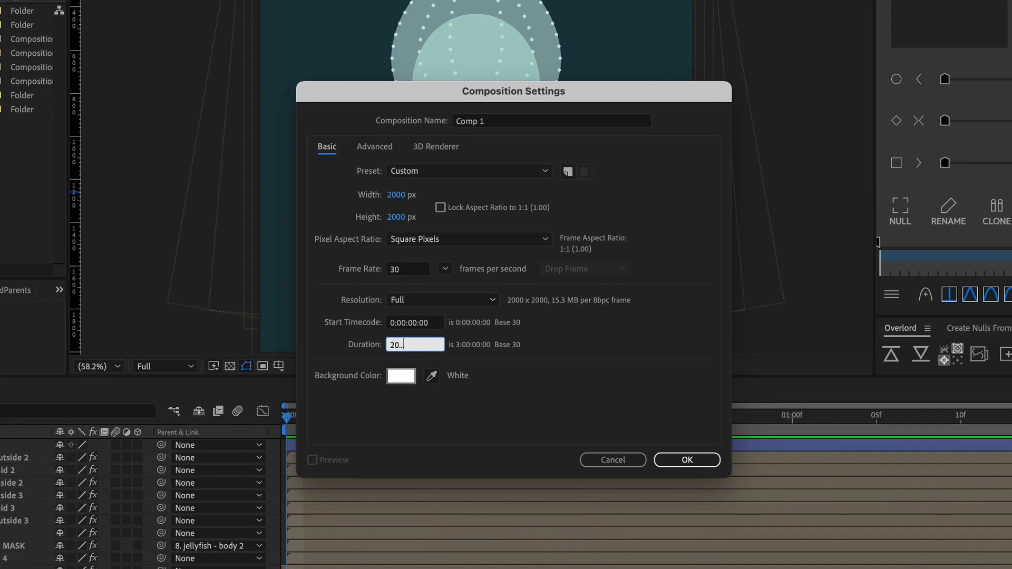
pyautogui.press('BackSpace')
pyautogui.press('BackSpace')
pyautogui.press('BackSpace')
pyautogui.write('.15')
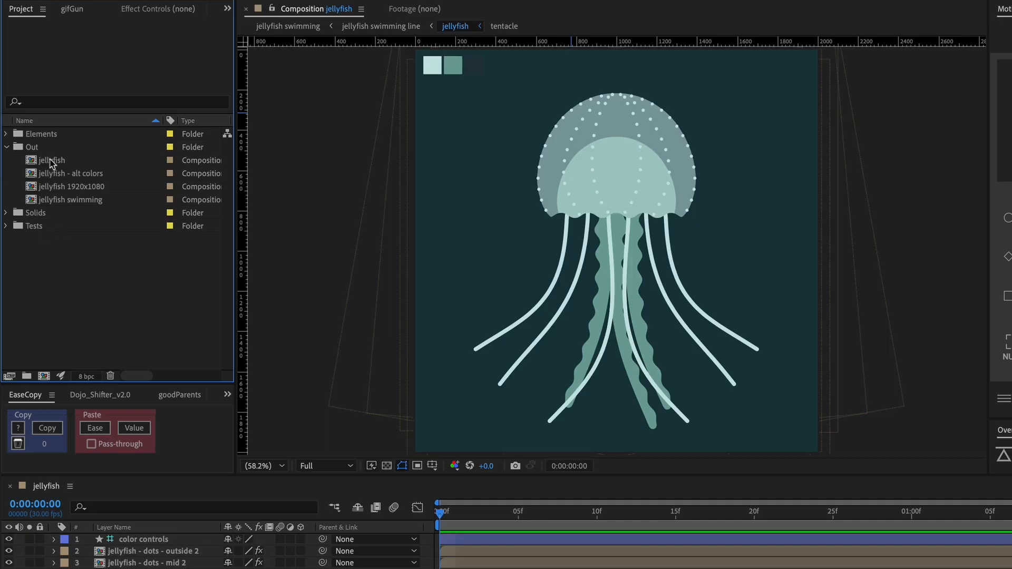
# - Create a new composition from the jellyfish composition and open its composition settings
pyautogui.click(23, 151)
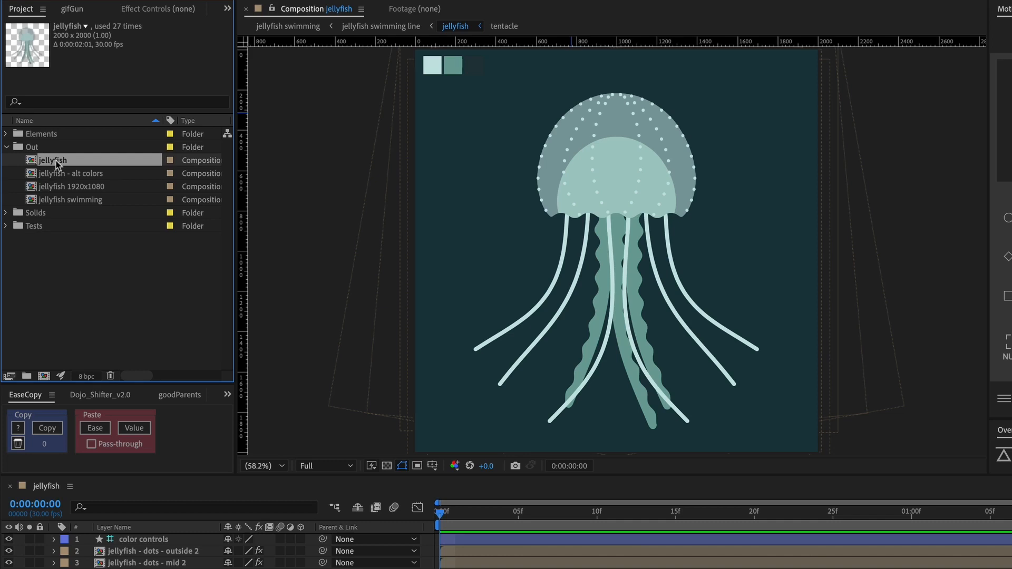
pyautogui.moveTo(56, 164); pyautogui.dragTo(41, 380)
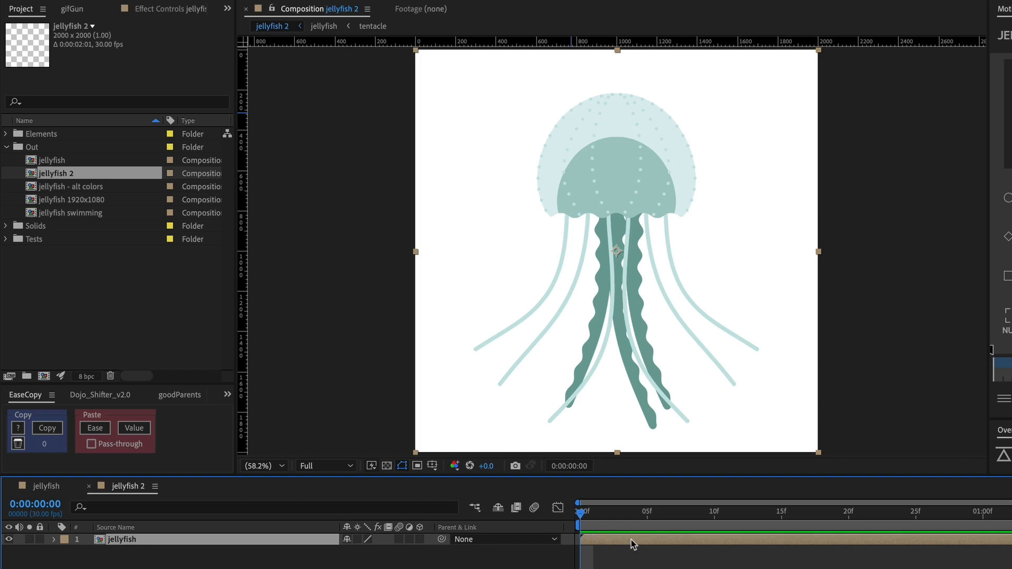
pyautogui.press('super+k')
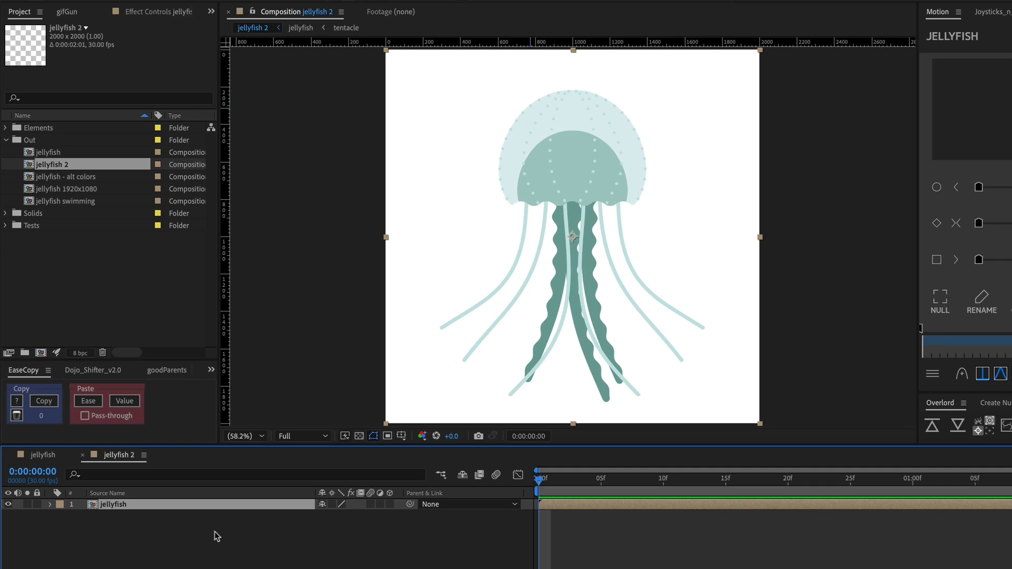
# - Replace the jellyfish layer in the jellyfish 2 composition with the jellyfish - alt colors composition
pyautogui.click(75, 182)
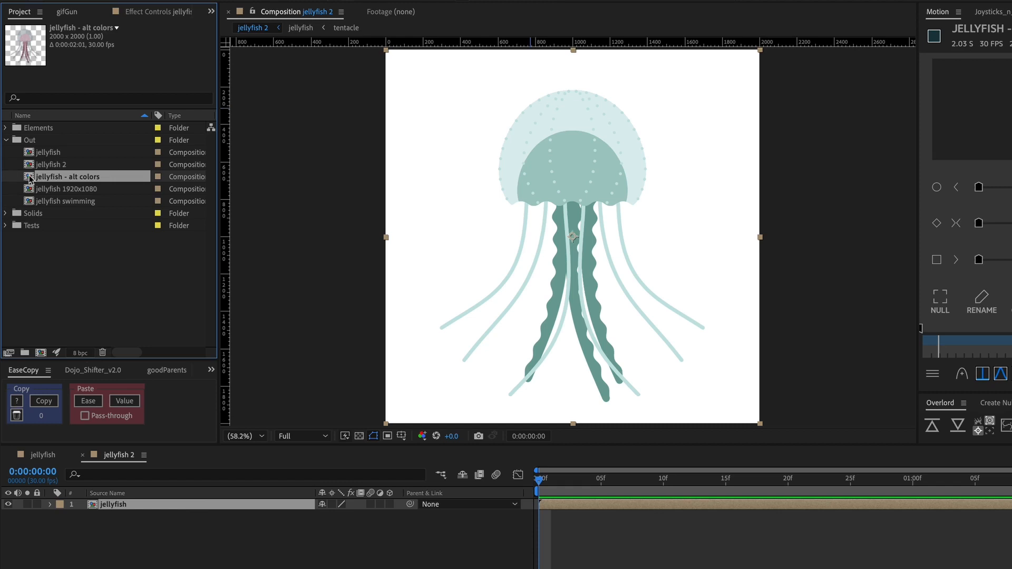
pyautogui.moveTo(30, 179); pyautogui.dragTo(113, 505)
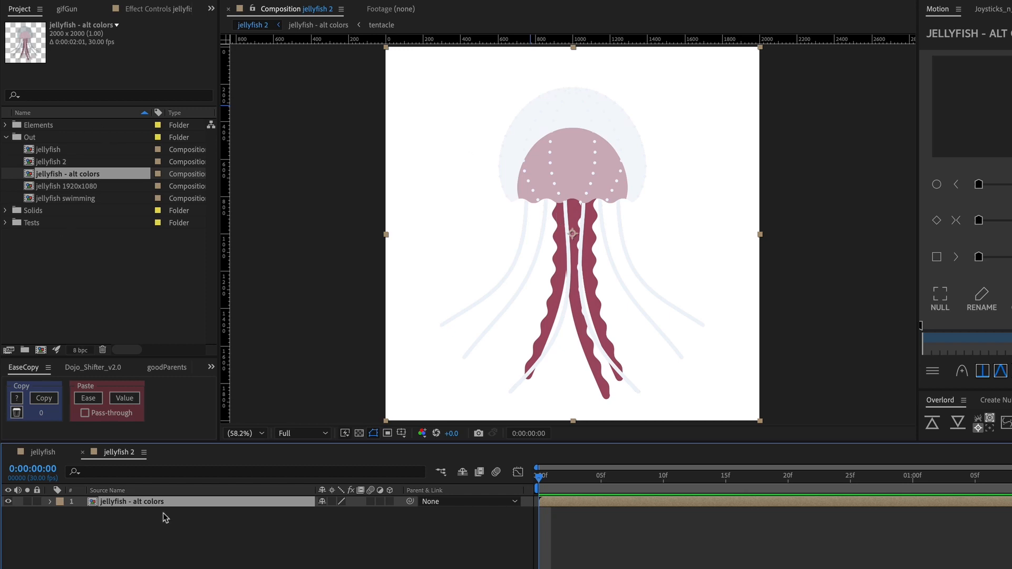
# - Collapse the Out folder and reveal the jellyfish - alt colors layer's source in the project
pyautogui.click(6, 138)
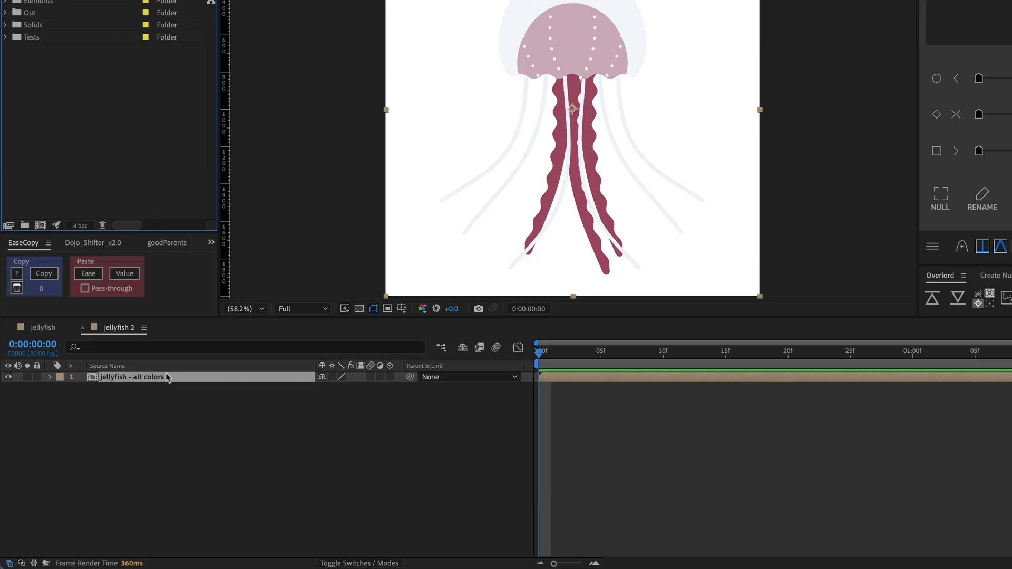
pyautogui.rightClick(162, 378)
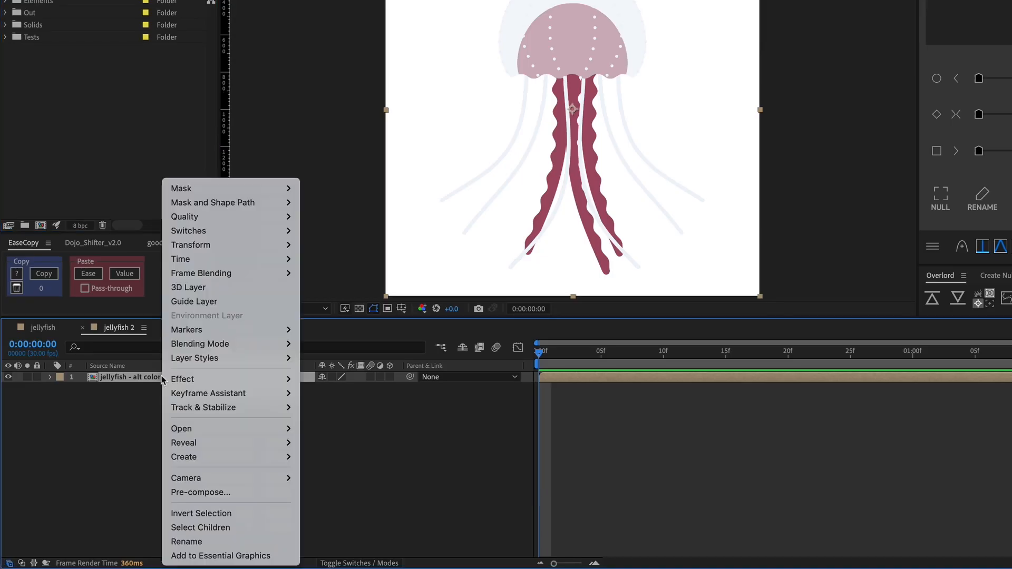
pyautogui.moveTo(182, 444)
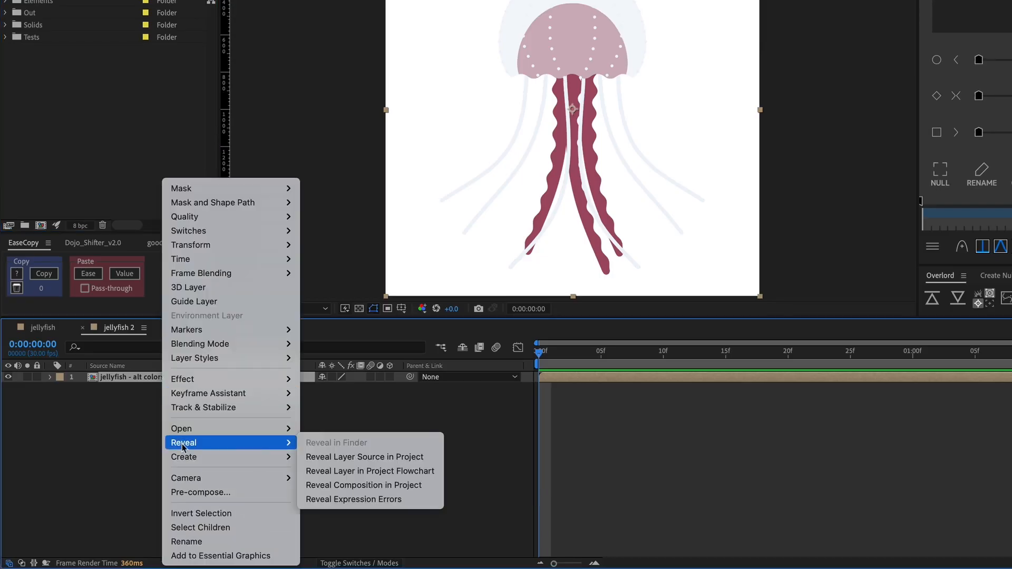
pyautogui.click(357, 458)
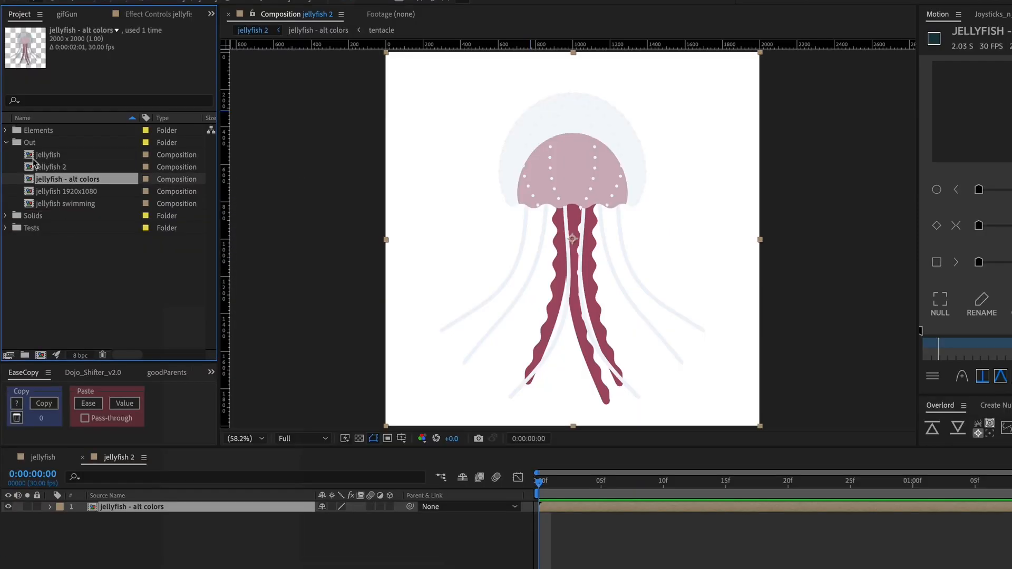
# - Reveal jellyfish - alt colors in the composition that uses it, as Layer 1 of jellyfish 2
pyautogui.rightClick(74, 184)
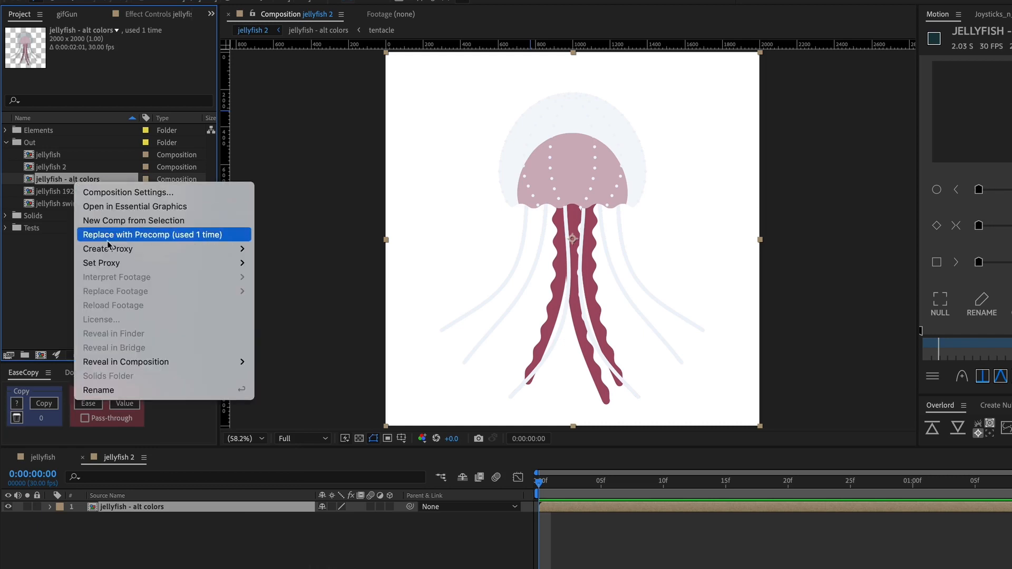
pyautogui.moveTo(208, 366)
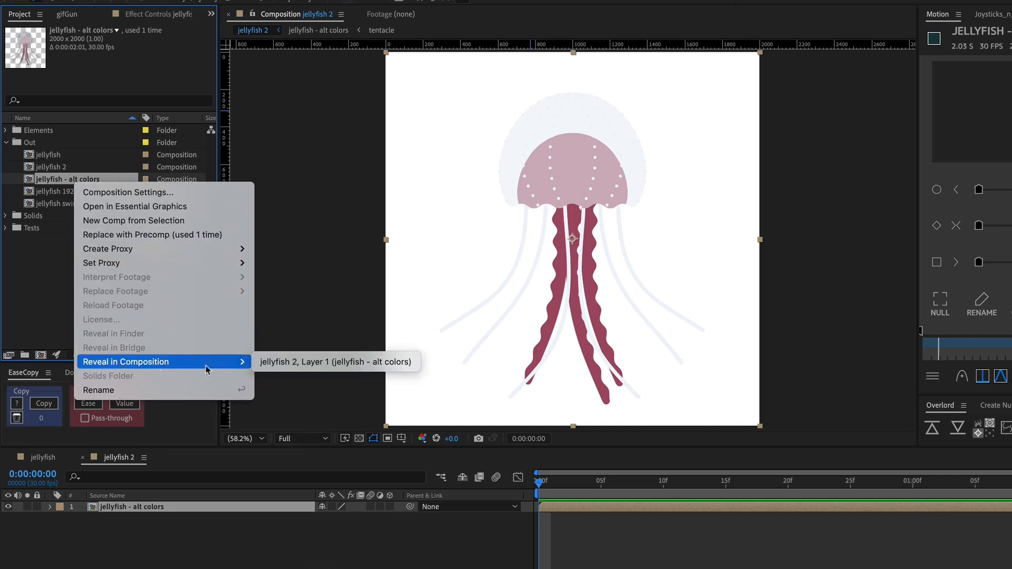
pyautogui.click(332, 363)
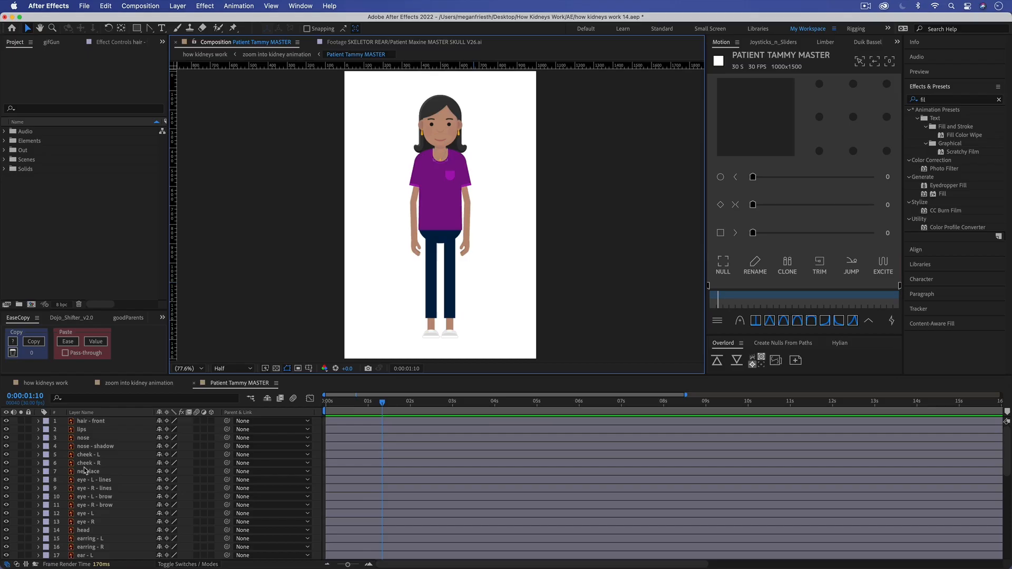
# - Reveal the hair - front layer's source file in Finder and open that file in Illustrator
pyautogui.click(87, 422)
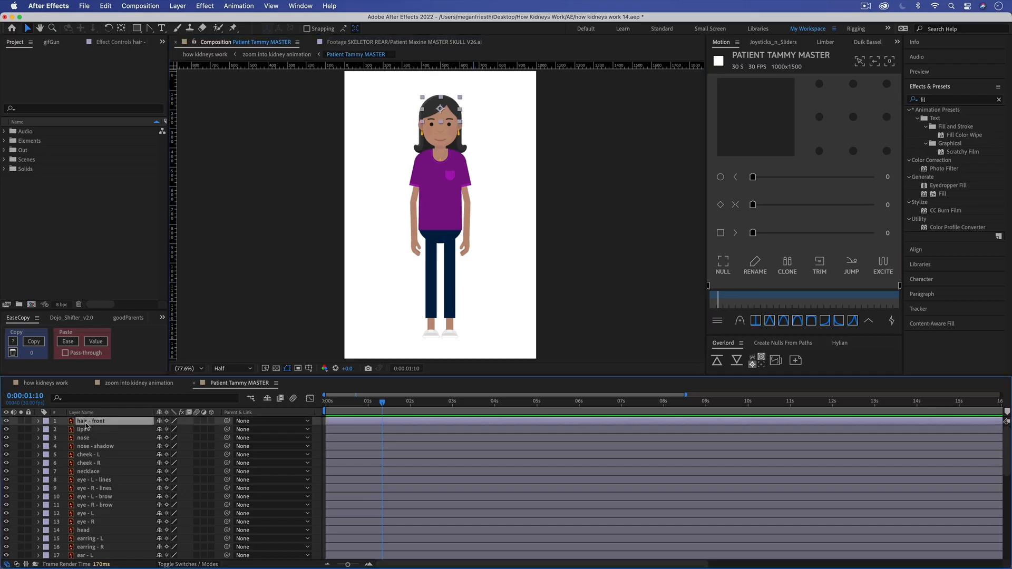
pyautogui.rightClick(87, 421)
pyautogui.moveTo(97, 477)
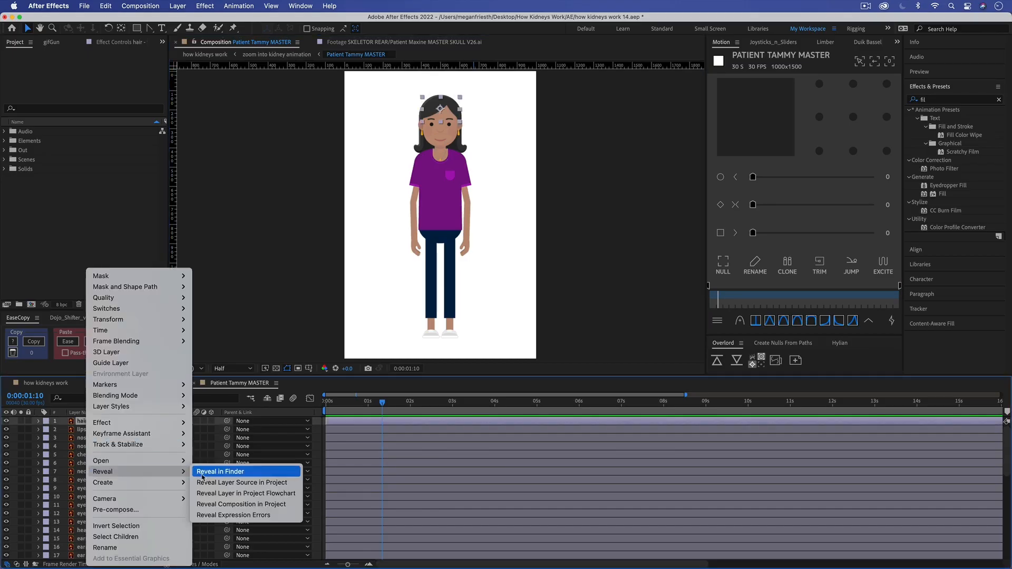
pyautogui.click(217, 472)
pyautogui.doubleClick(220, 334)
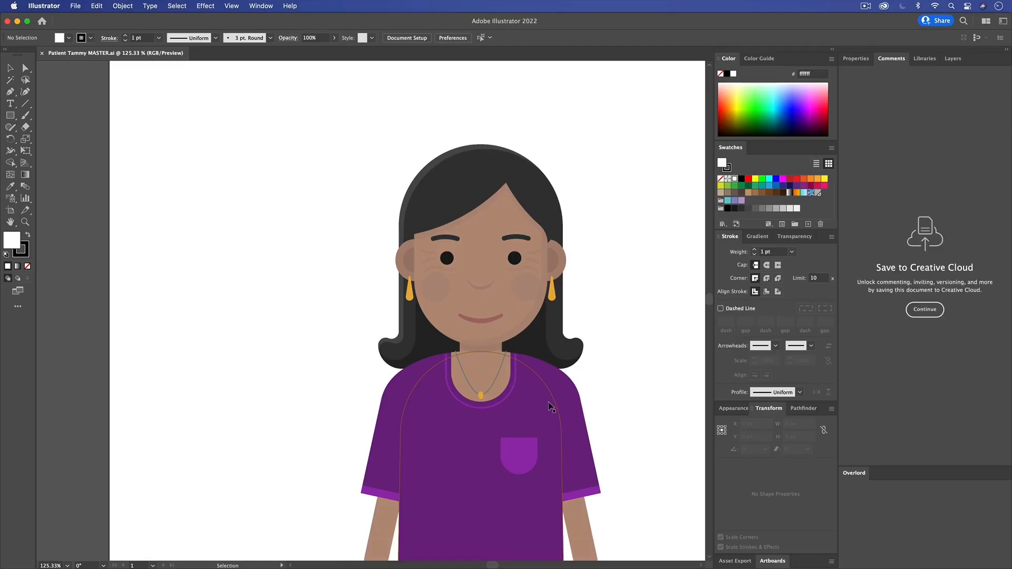
# - Recolor the front hair shapes of the character with a lighter gray fill
pyautogui.hscroll(2, 548, 406)
pyautogui.click(494, 188)
pyautogui.keyDown('shift'); pyautogui.click(515, 218); pyautogui.keyUp('shift')
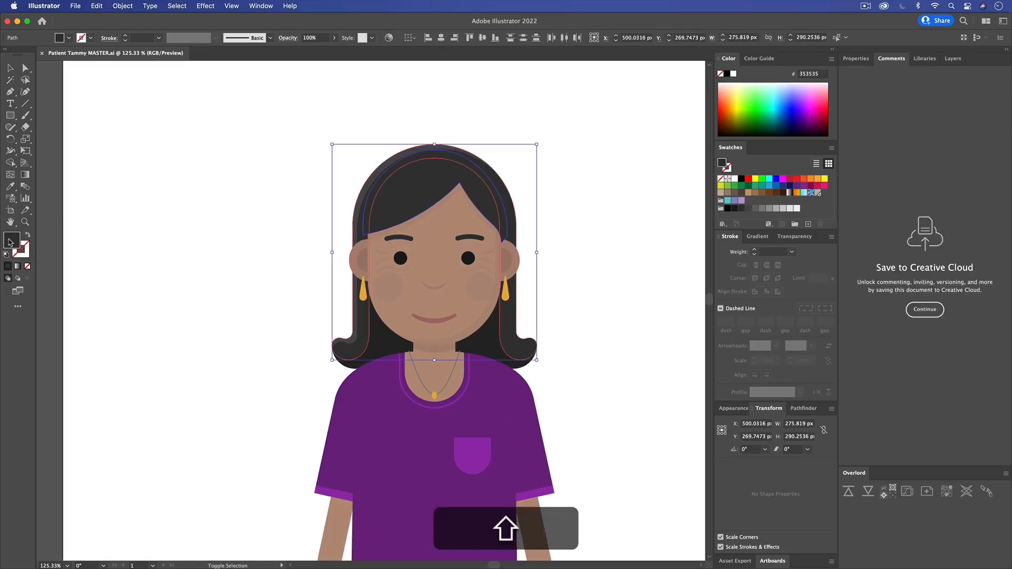
pyautogui.doubleClick(10, 239)
pyautogui.moveTo(471, 400); pyautogui.dragTo(464, 395)
pyautogui.click(700, 325)
# - Set the fill of the back hair shape behind the neck to #353535
pyautogui.click(486, 336)
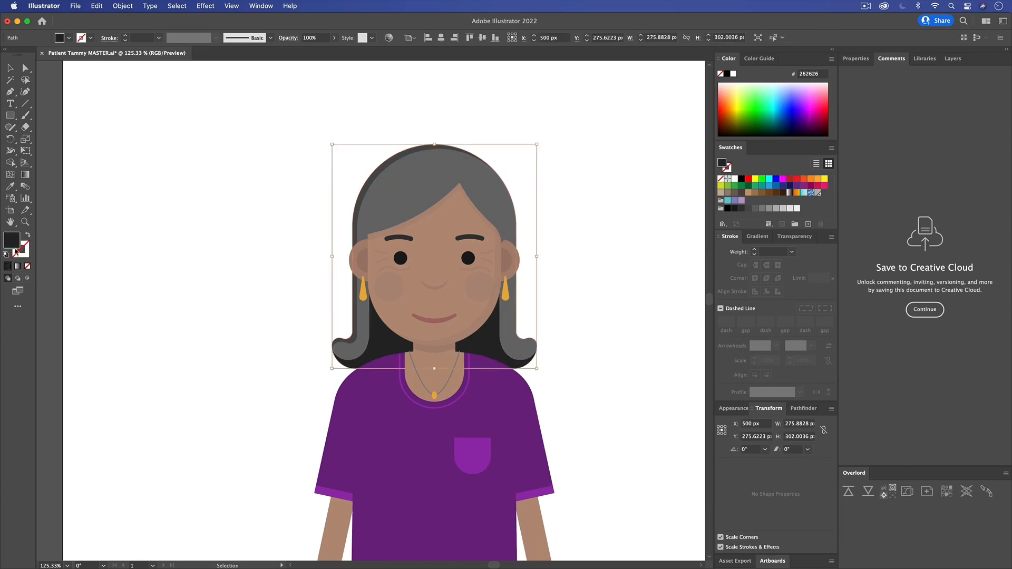
pyautogui.doubleClick(11, 240)
pyautogui.click(464, 420)
pyautogui.click(695, 325)
pyautogui.click(647, 325)
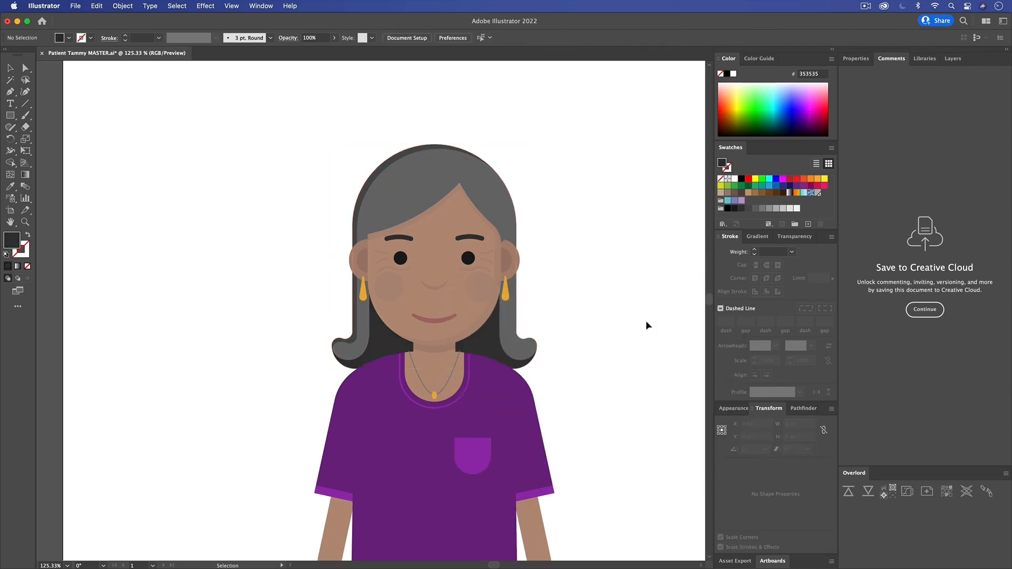
# - Set the fill of the dark hair shape around the top of the head to #4d4d4d
pyautogui.click(384, 161)
pyautogui.press('2')
pyautogui.click(315, 133)
# - Save the Illustrator file and switch back to After Effects
pyautogui.press('super+s')
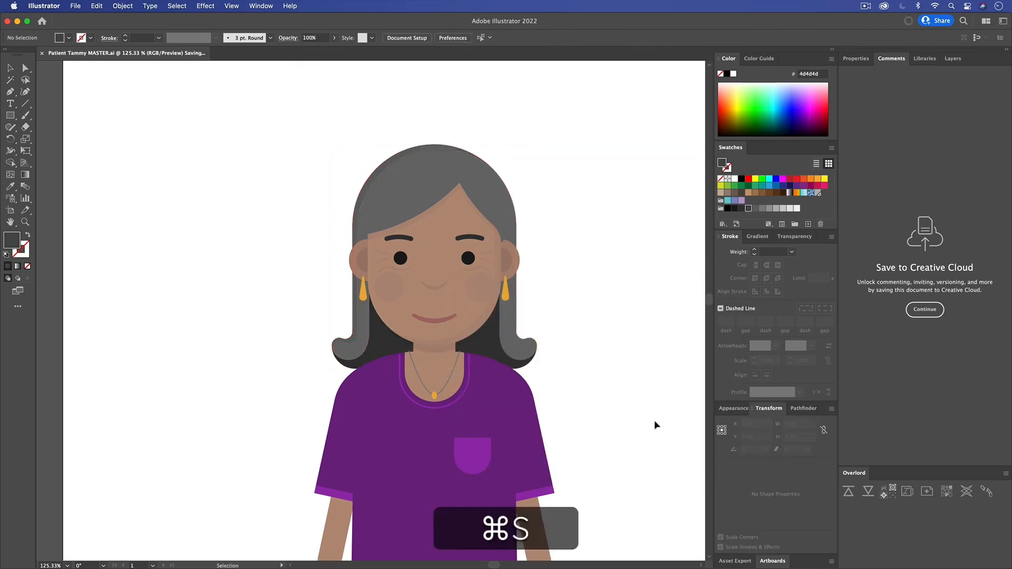
pyautogui.click(543, 551)
pyautogui.click(620, 313)
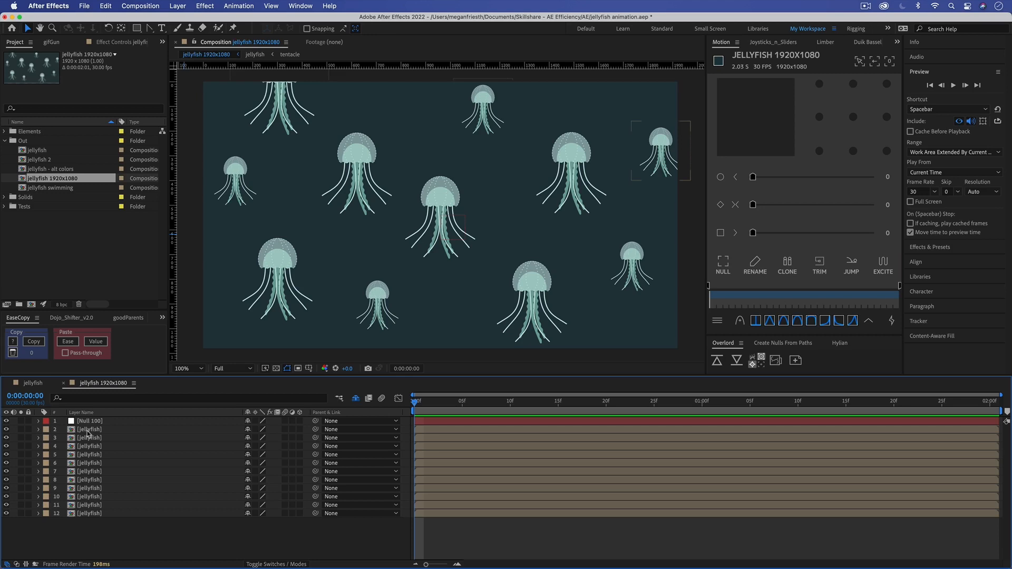
# - Pre-compose the five small jellyfish layers as "small jellyfish", moving all attributes into the new composition
pyautogui.click(658, 155)
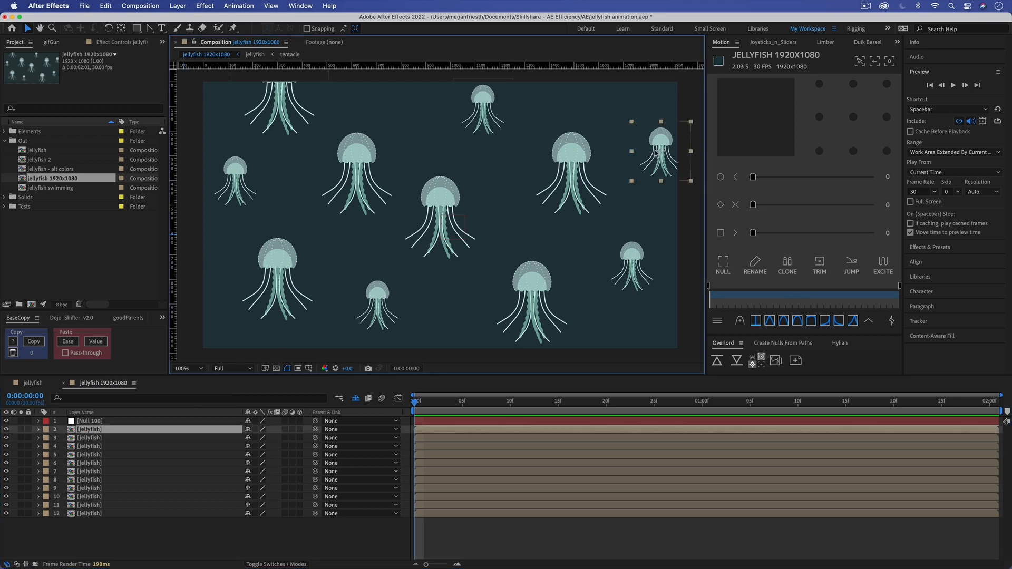
pyautogui.keyDown('shift'); pyautogui.click(483, 112); pyautogui.keyUp('shift')
pyautogui.keyDown('shift'); pyautogui.click(236, 177); pyautogui.keyUp('shift')
pyautogui.keyDown('shift'); pyautogui.click(377, 300); pyautogui.keyUp('shift')
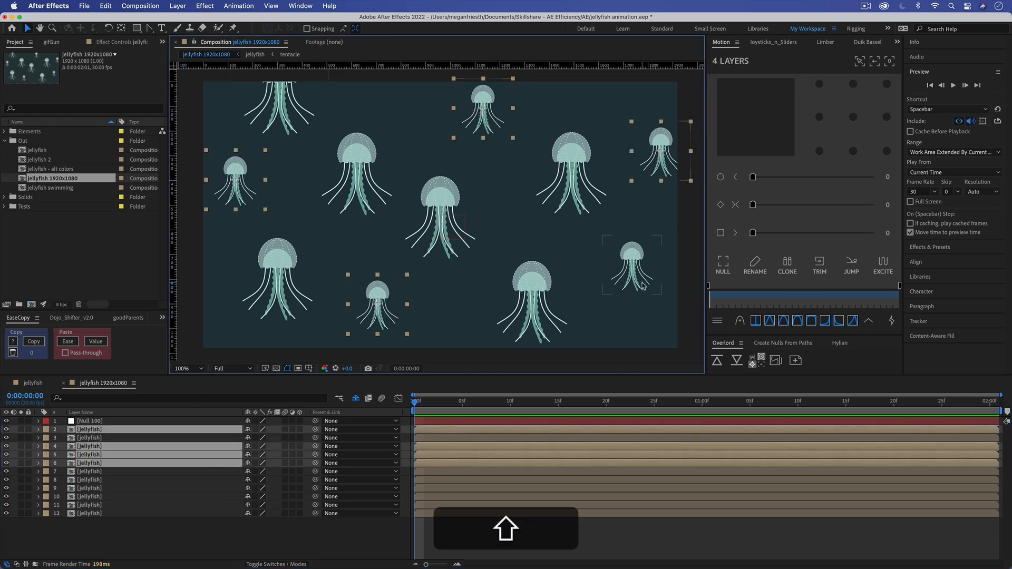
pyautogui.keyDown('shift'); pyautogui.click(632, 264); pyautogui.keyUp('shift')
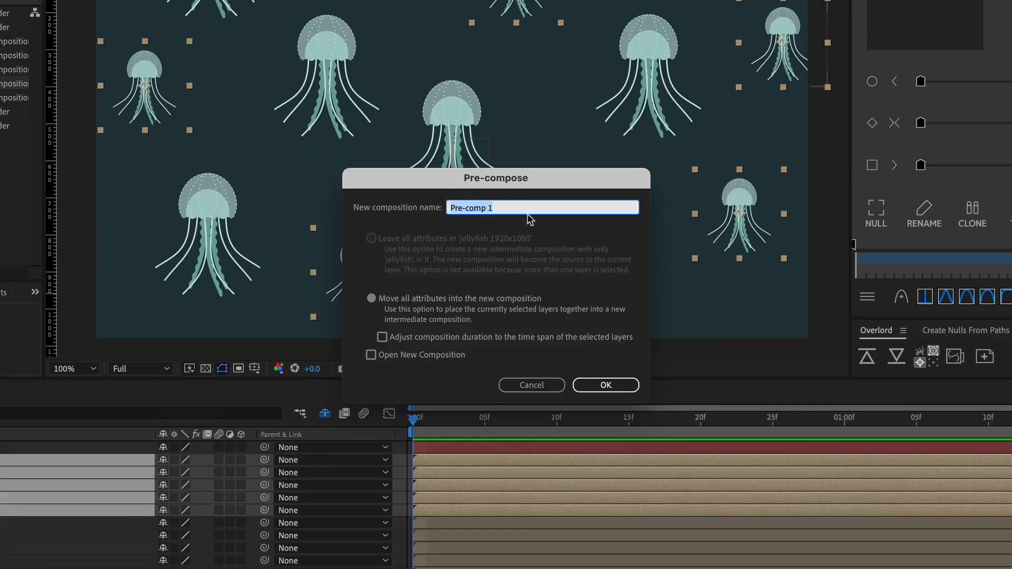
pyautogui.write('small ')
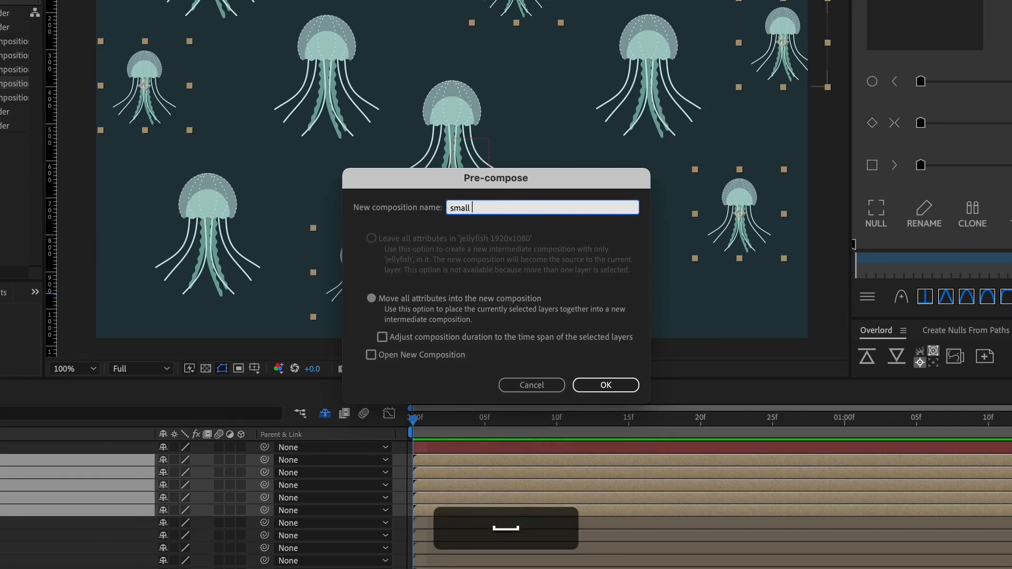
pyautogui.write('jellyfish')
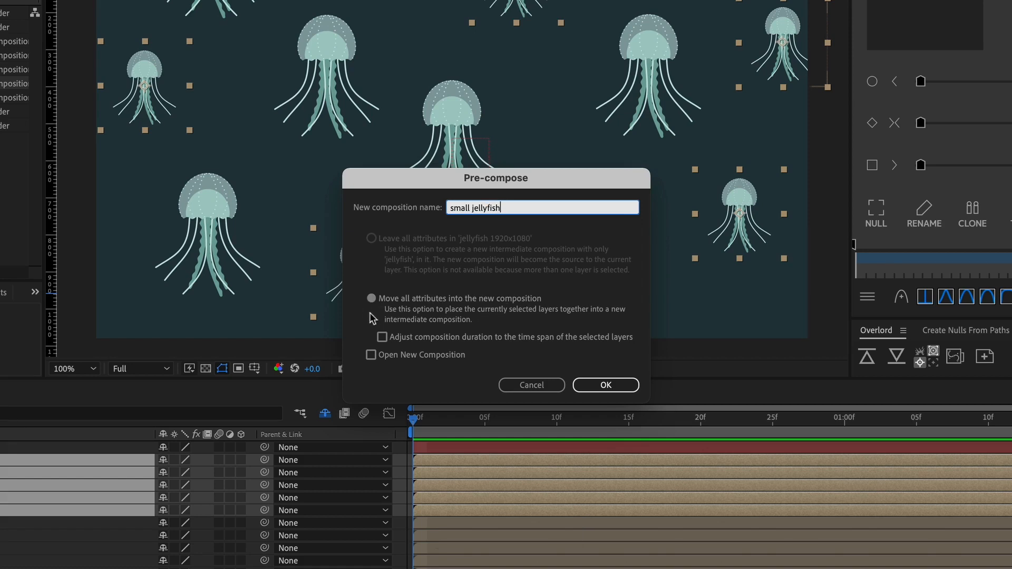
pyautogui.click(605, 385)
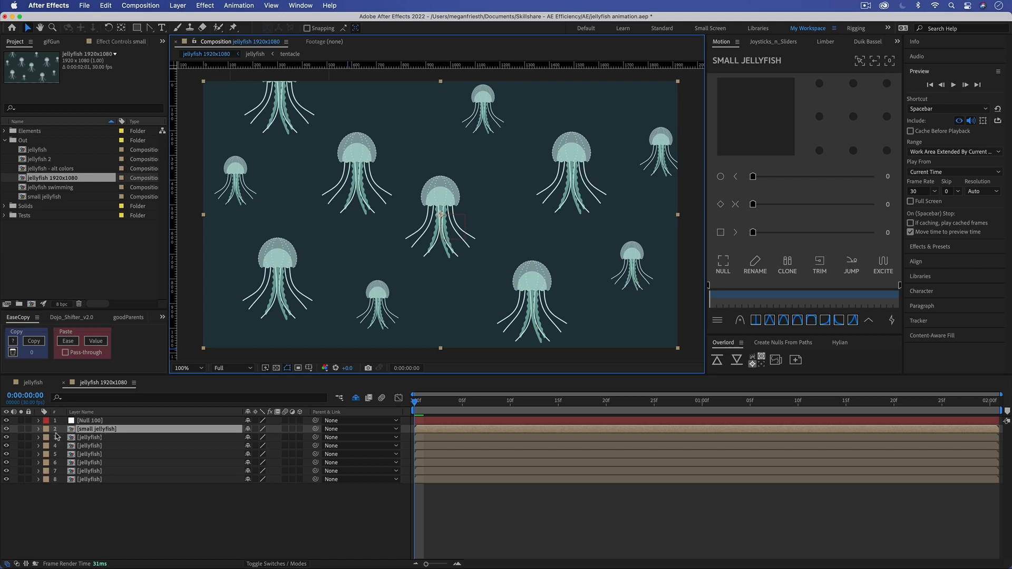
# - Open the small jellyfish precomp to view its layers, and return to the jellyfish 1920x1080 composition
pyautogui.doubleClick(104, 431)
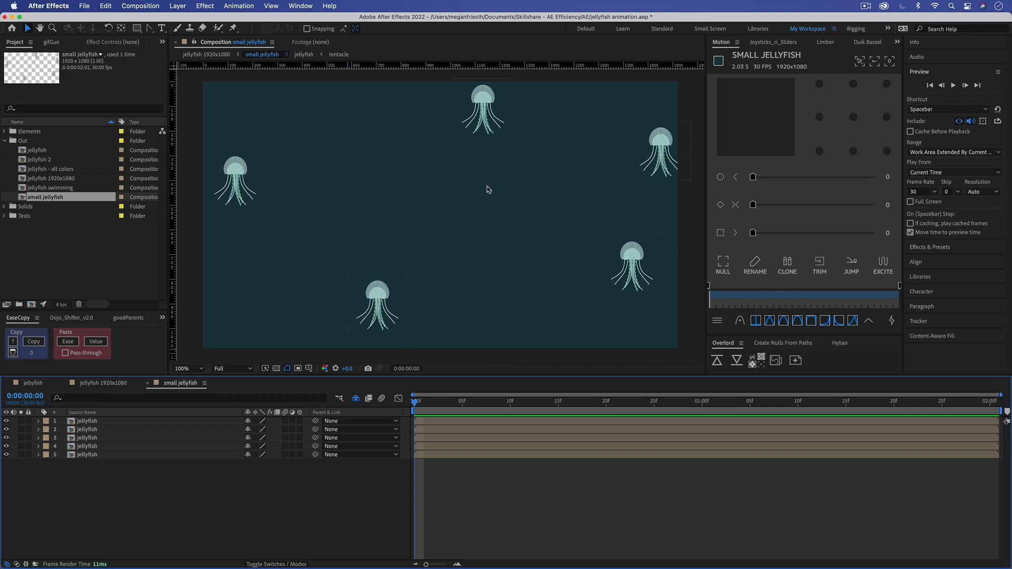
pyautogui.click(118, 383)
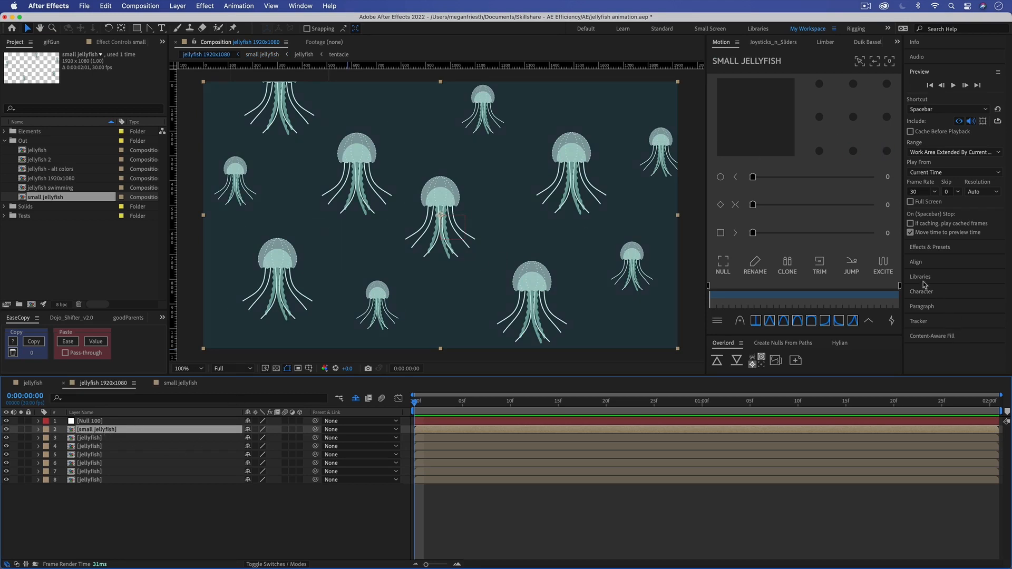
# - Find the Fill effect in the effects library and apply it to the small jellyfish precomp layer
pyautogui.click(931, 248)
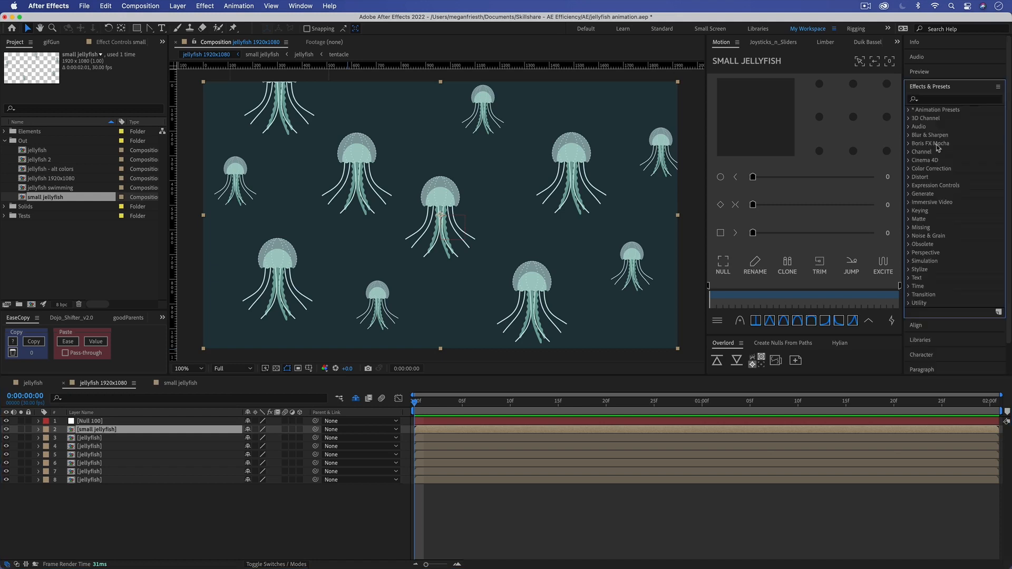
pyautogui.click(926, 100)
pyautogui.write('fil')
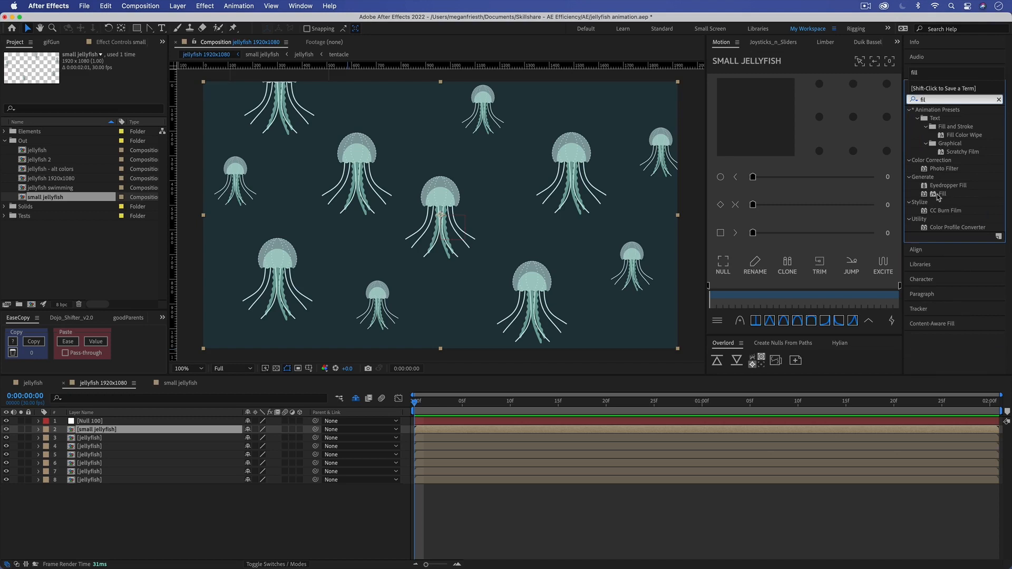
pyautogui.moveTo(938, 195); pyautogui.dragTo(220, 430)
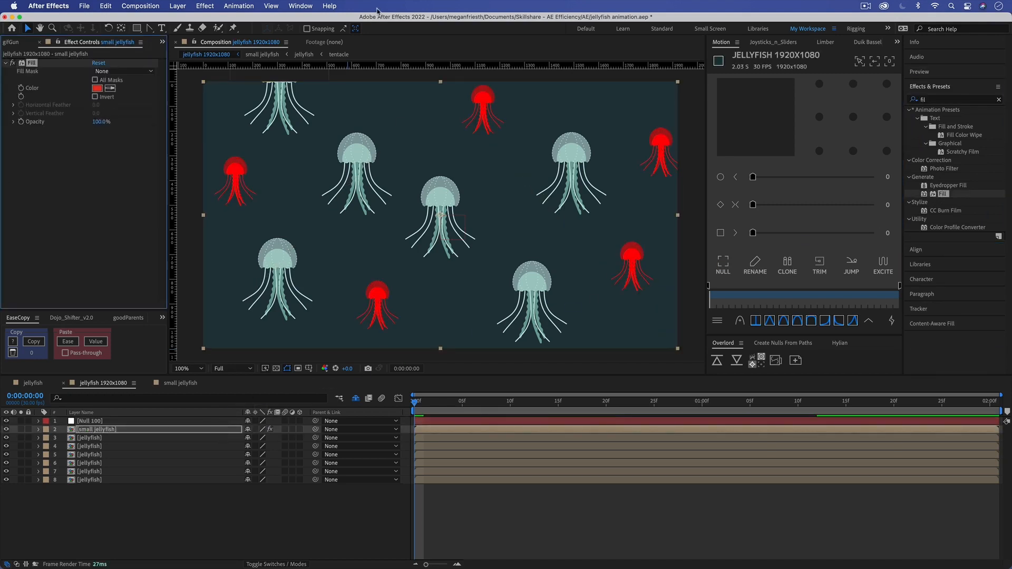
# - Sample the background for the Fill color, and darken it to #18292E so the small jellyfish read as faint silhouettes
pyautogui.click(110, 88)
pyautogui.click(217, 114)
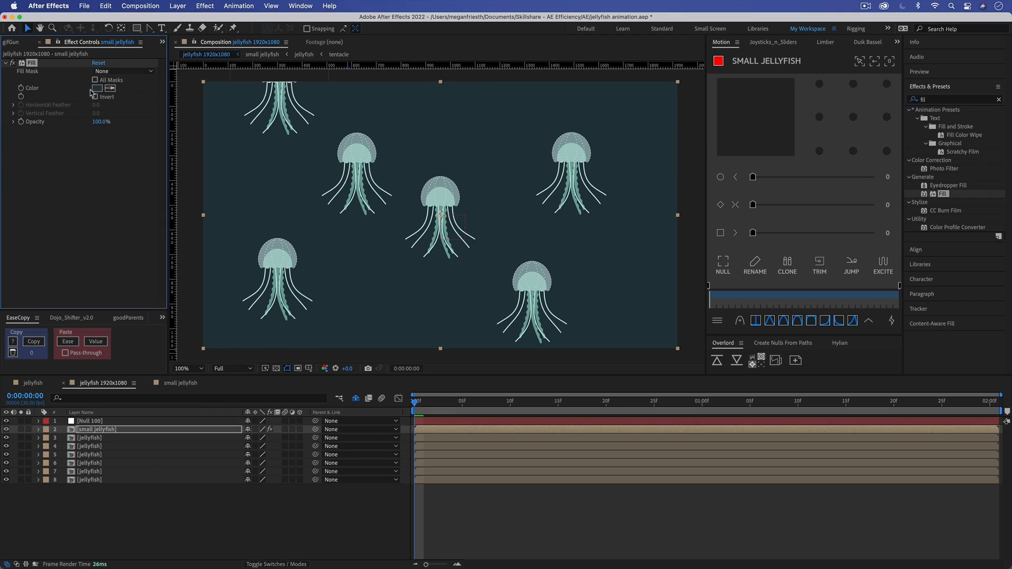
pyautogui.click(96, 89)
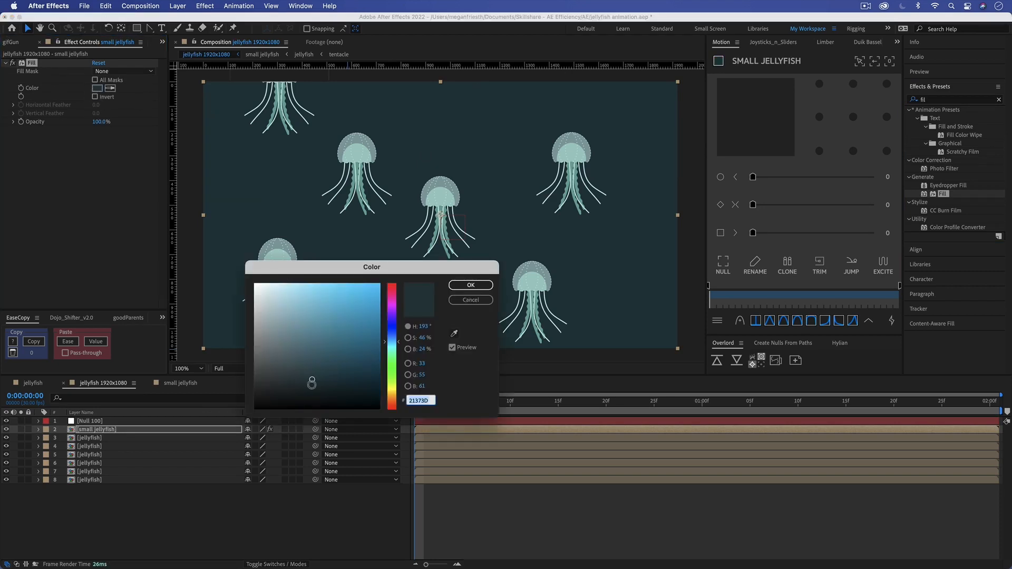
pyautogui.click(316, 387)
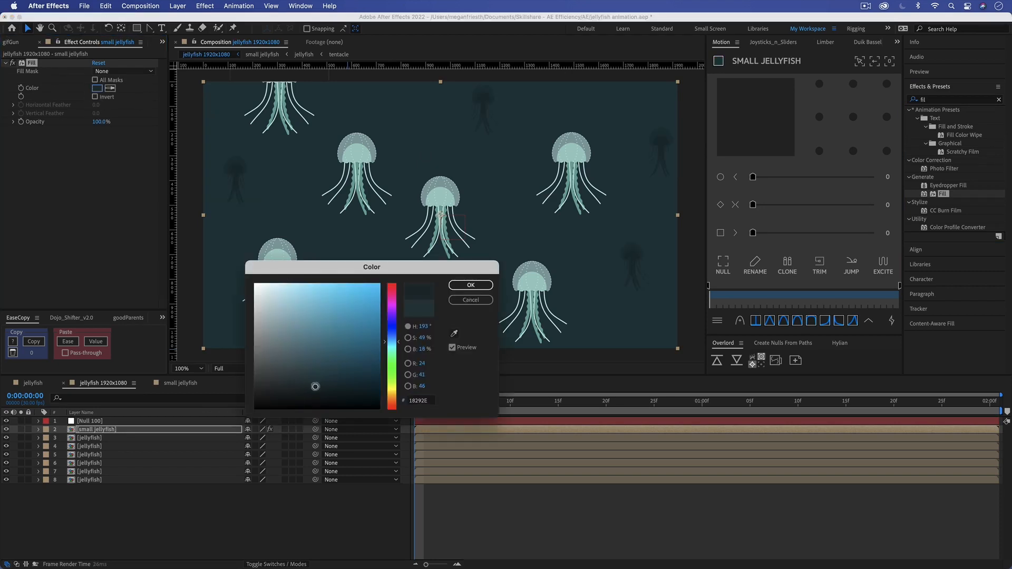
pyautogui.click(481, 285)
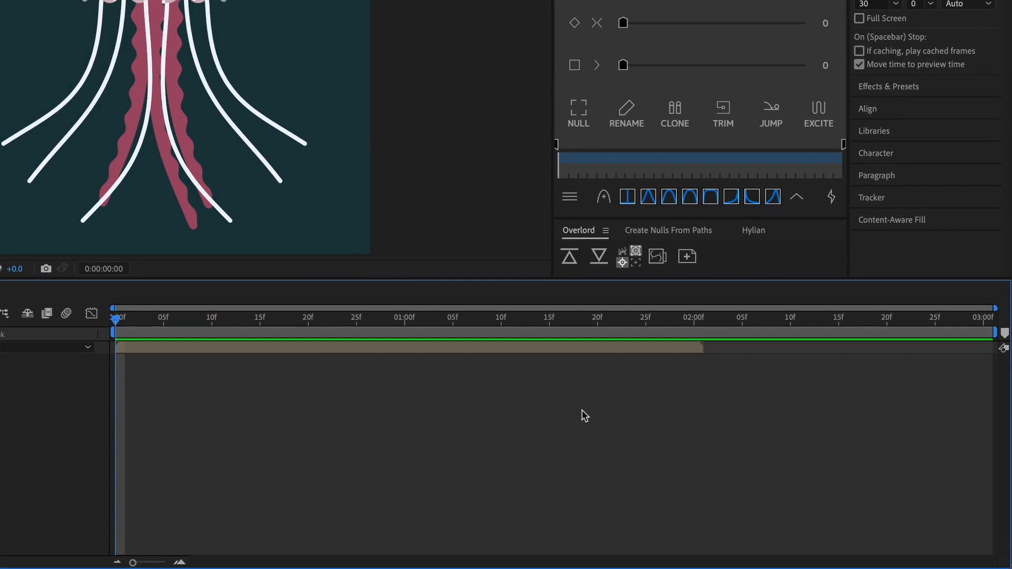
# - End the jellyfish 2 work area at 0:00:02:00, trim the composition to it, and move the current time back to 0:00:00:19
pyautogui.moveTo(687, 330)
pyautogui.mouseDown()
pyautogui.moveTo(906, 332)
pyautogui.moveTo(696, 339)
pyautogui.mouseUp()
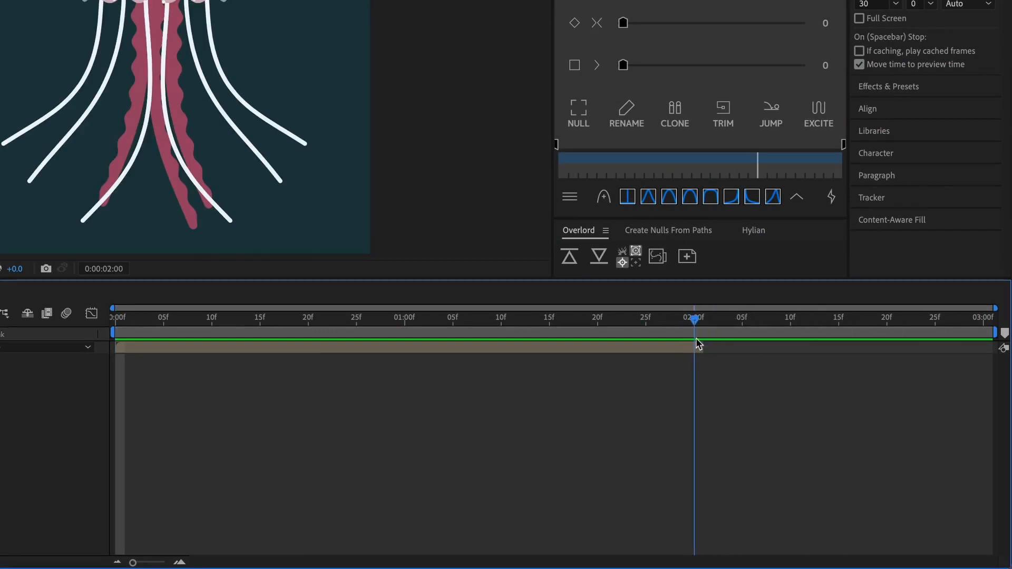
pyautogui.moveTo(998, 332); pyautogui.dragTo(698, 341)
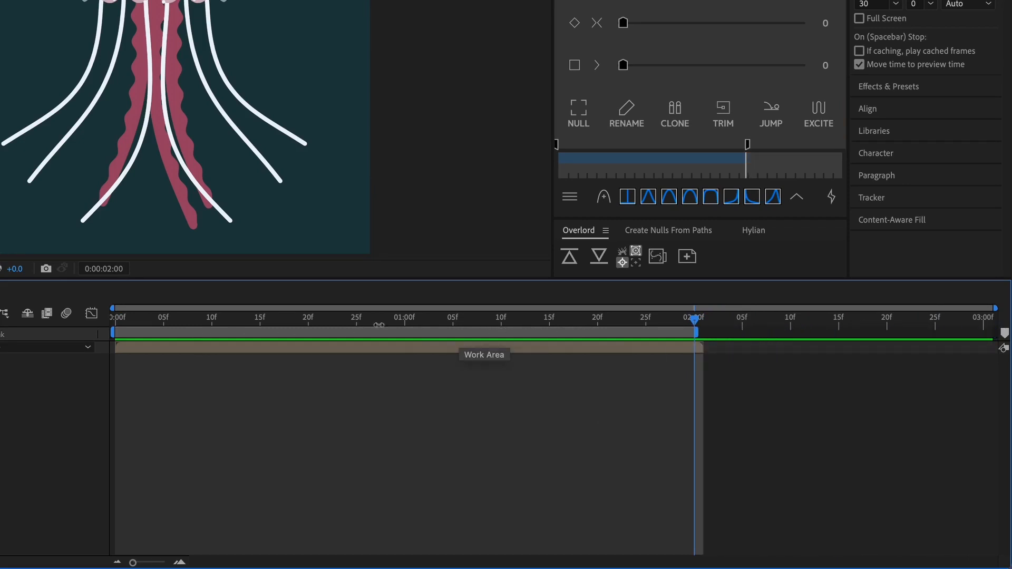
pyautogui.rightClick(435, 333)
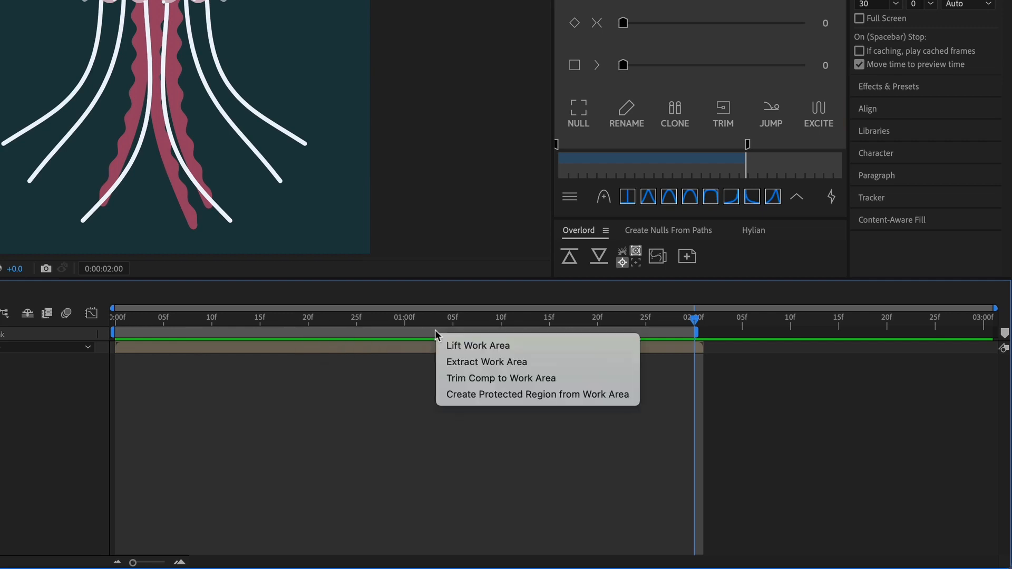
pyautogui.click(457, 381)
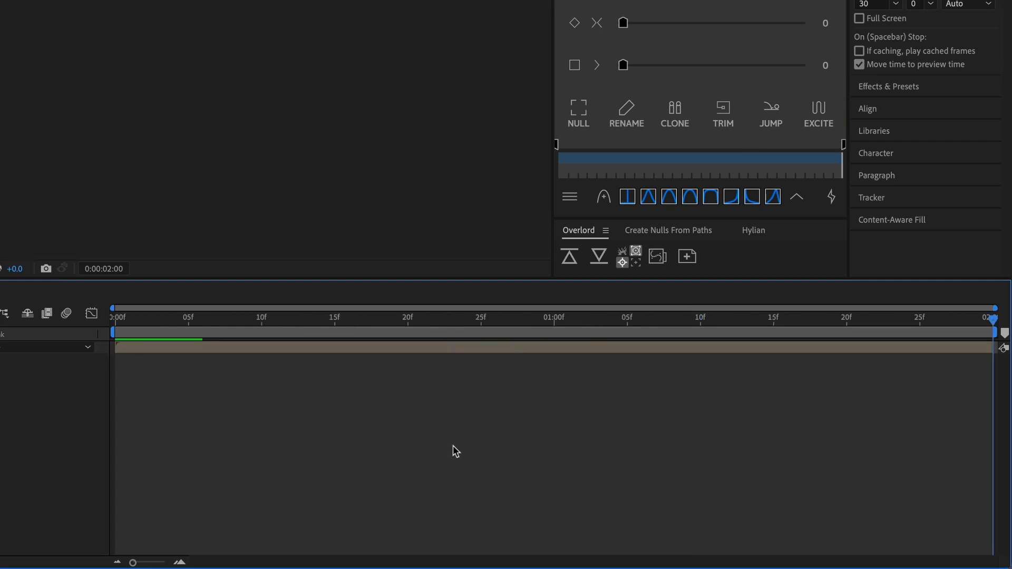
pyautogui.click(395, 319)
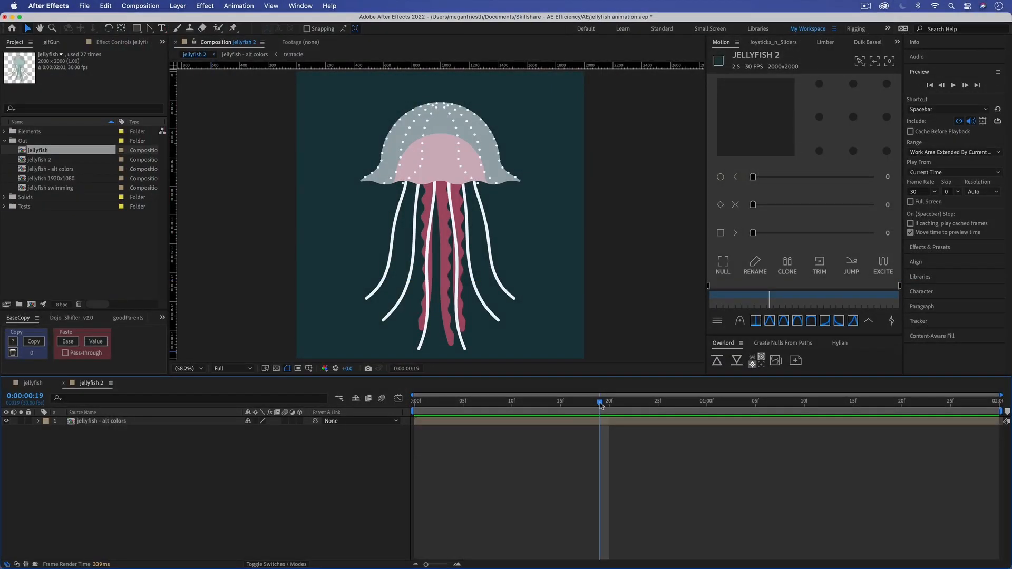
# - Try resizing the jellyfish 2 composition to 1738 x 1802 px in its settings with the anchor at top center
pyautogui.click(439, 152)
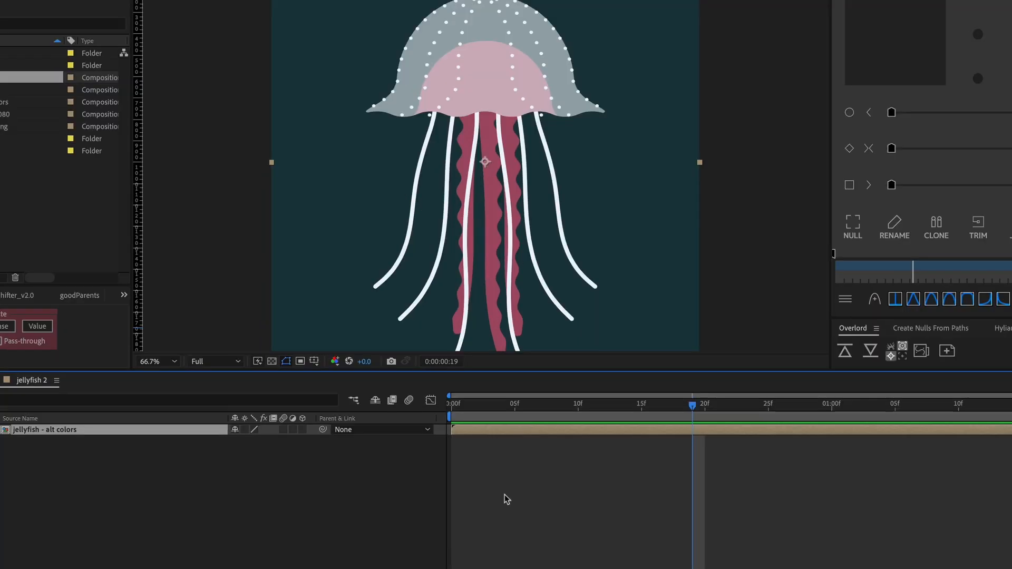
pyautogui.press('super+k')
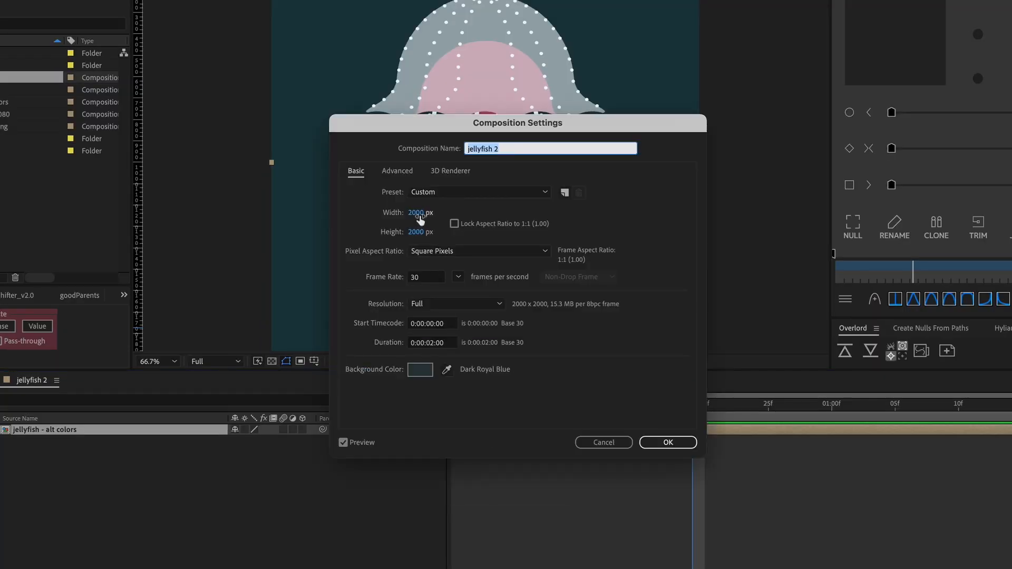
pyautogui.moveTo(419, 215); pyautogui.dragTo(287, 232)
pyautogui.moveTo(403, 130); pyautogui.dragTo(730, 127)
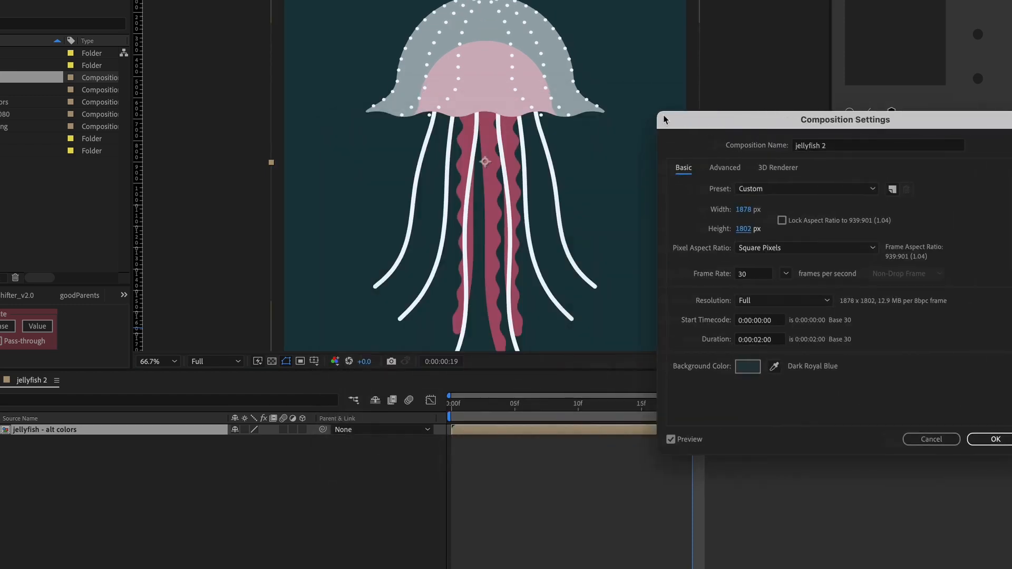
pyautogui.moveTo(744, 209); pyautogui.dragTo(719, 209)
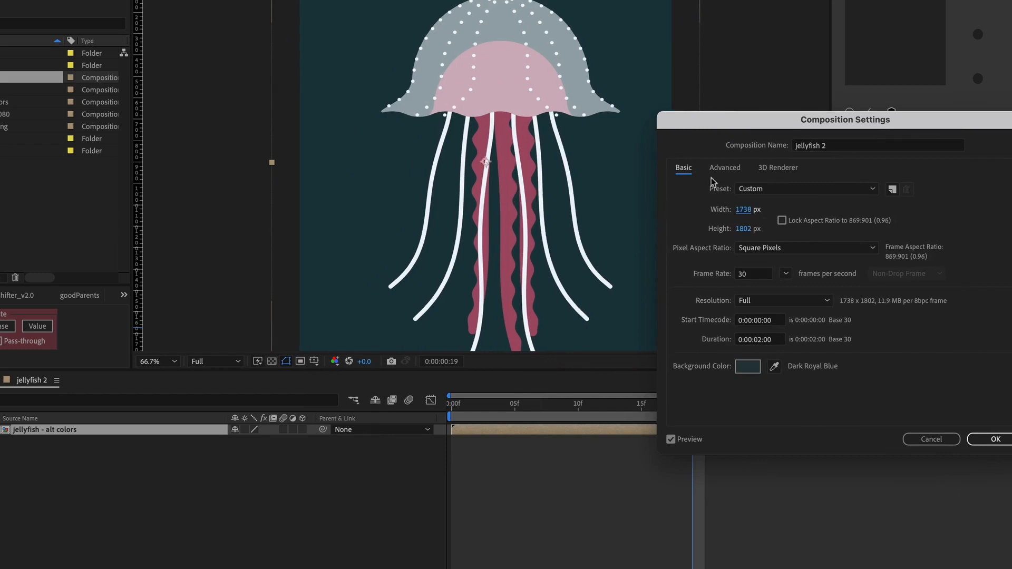
pyautogui.click(732, 171)
pyautogui.click(771, 218)
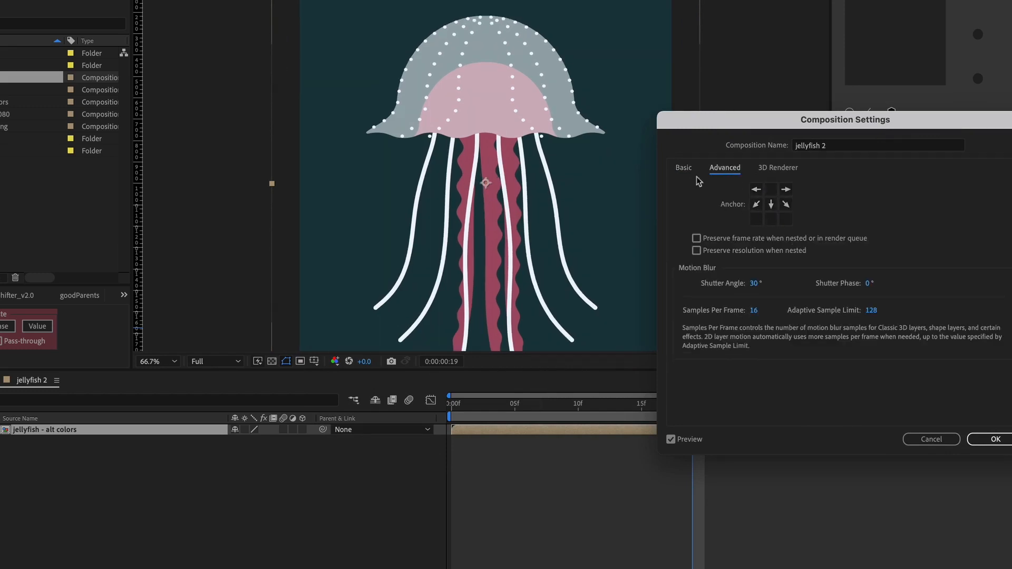
pyautogui.click(931, 439)
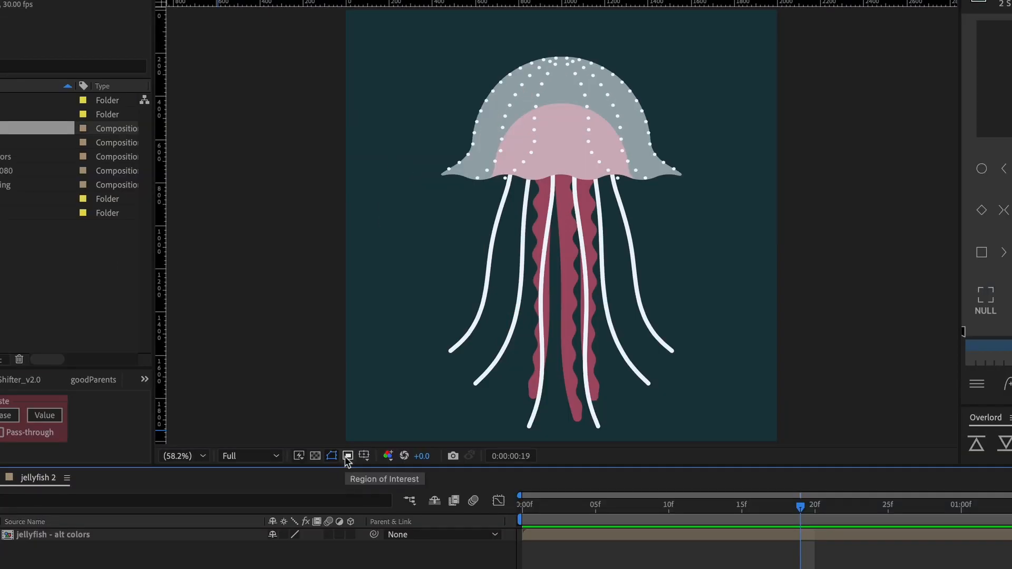
# - Draw a region of interest about 820 px wide over the upper-left part of the jellyfish and crop the composition to it
pyautogui.click(348, 456)
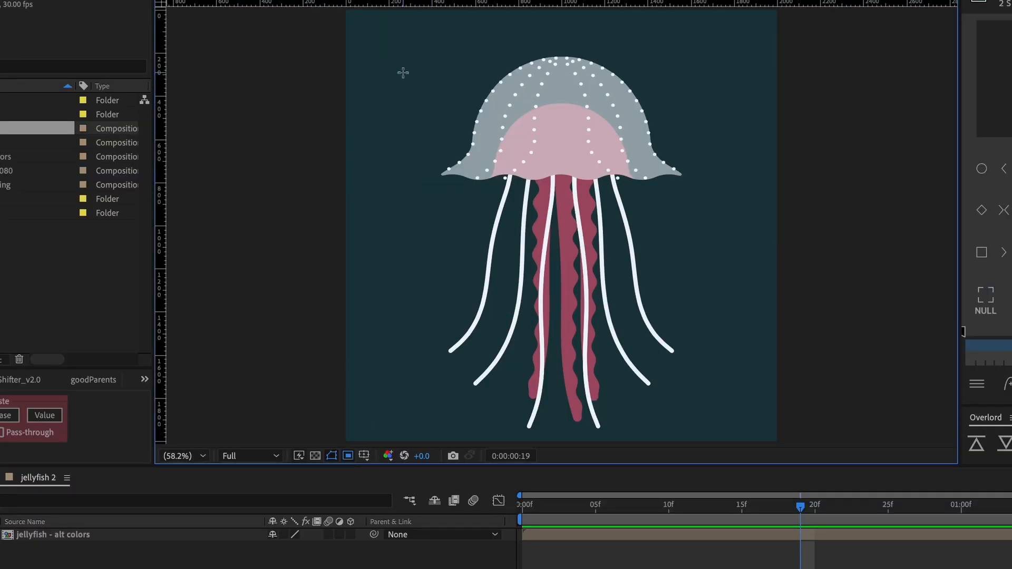
pyautogui.moveTo(401, 69); pyautogui.dragTo(578, 251)
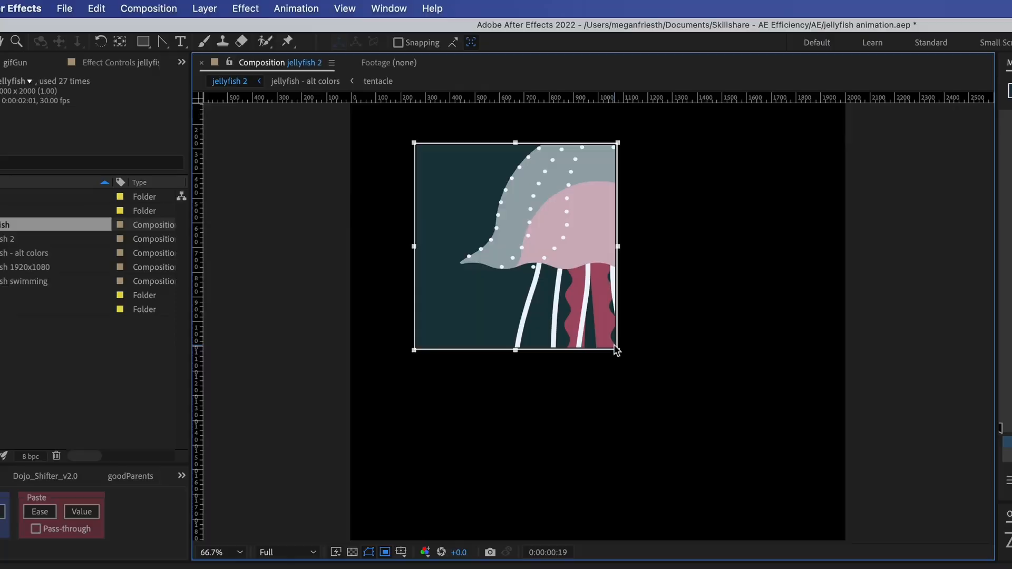
pyautogui.click(452, 227)
pyautogui.click(149, 9)
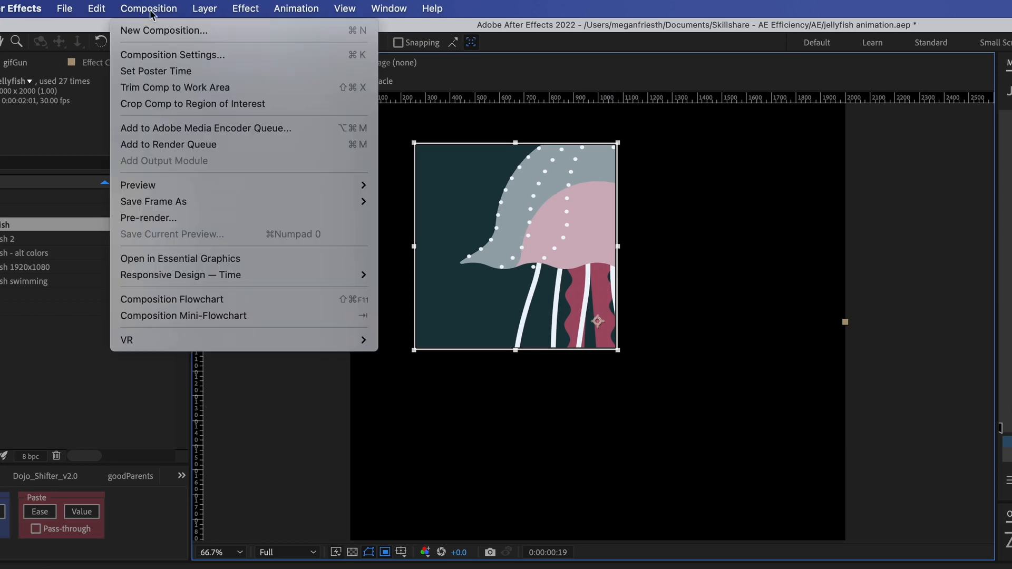
pyautogui.click(153, 103)
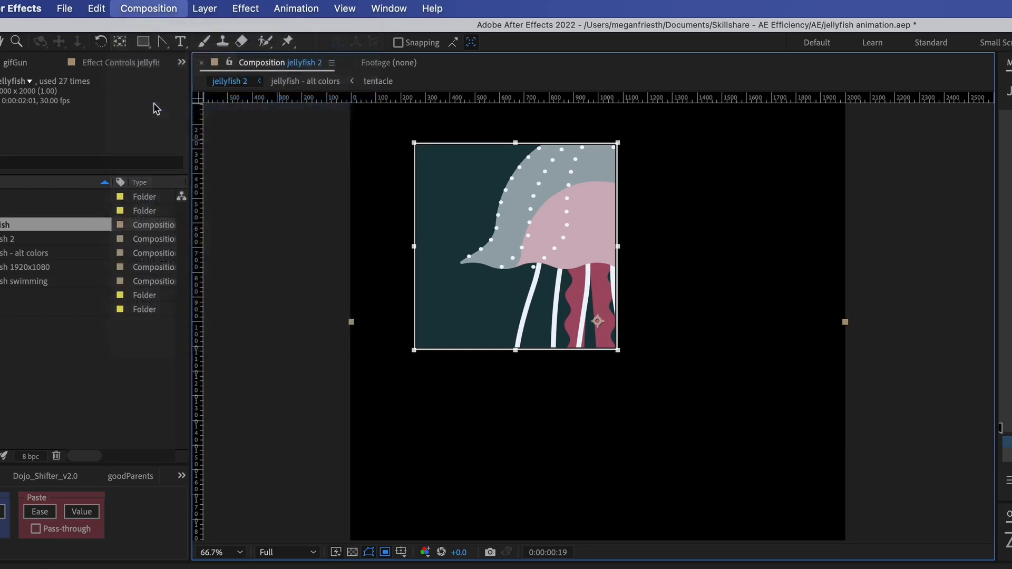